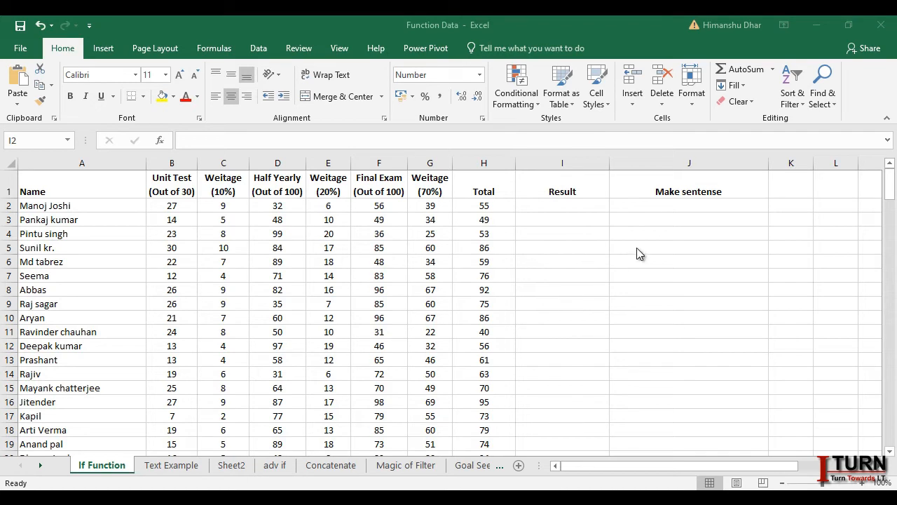
{"action": "left_click", "coordinate": [484, 203]}
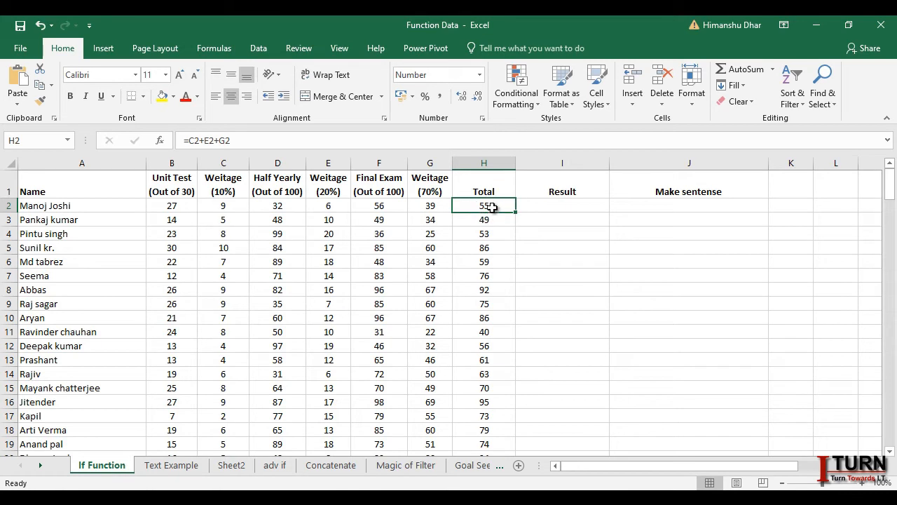
{"action": "left_click", "coordinate": [571, 211]}
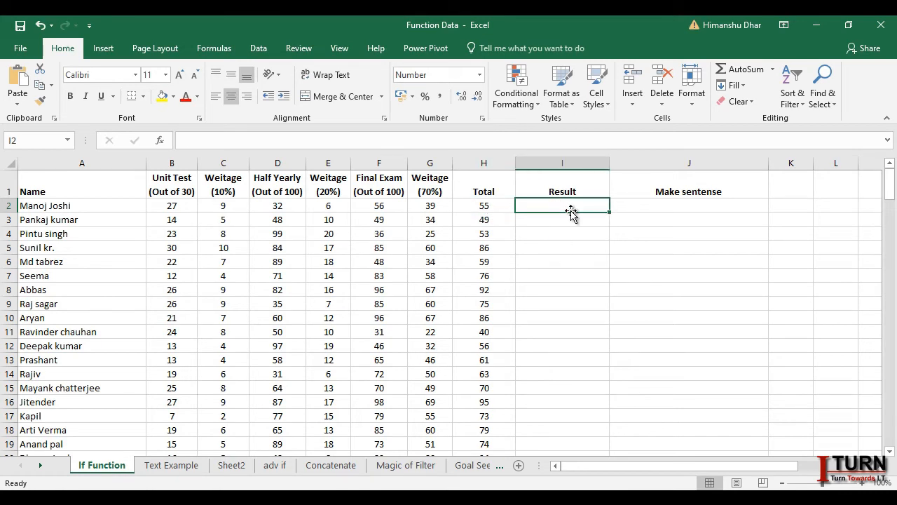
{"action": "type", "text": "=f"}
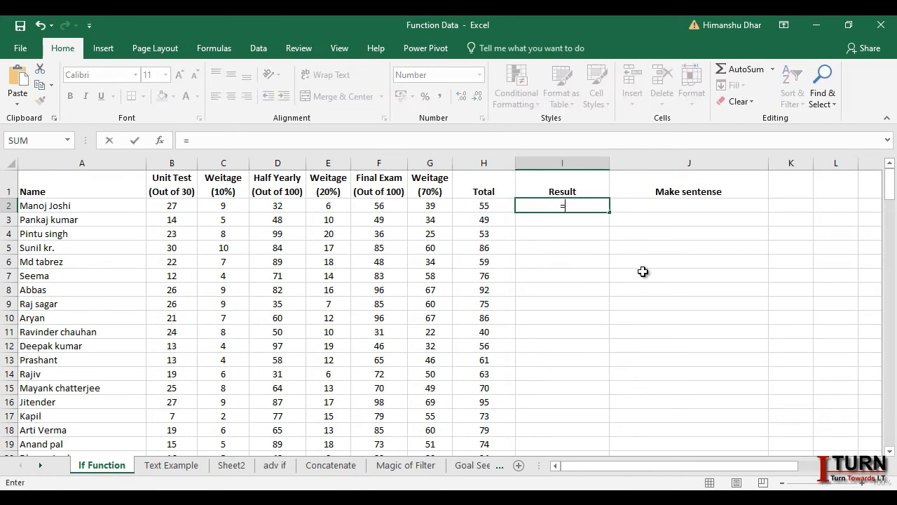
{"action": "key", "text": "Tab"}
{"action": "key", "text": "BackSpace"}
{"action": "key", "text": "BackSpace"}
{"action": "key", "text": "BackSpace"}
{"action": "key", "text": "BackSpace"}
{"action": "key", "text": "BackSpace"}
{"action": "key", "text": "BackSpace"}
{"action": "key", "text": "BackSpace"}
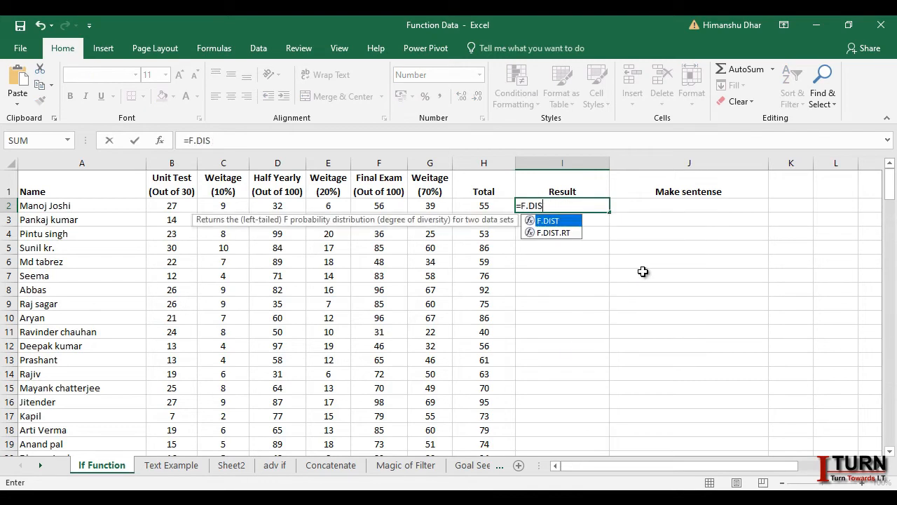
{"action": "type", "text": "i"}
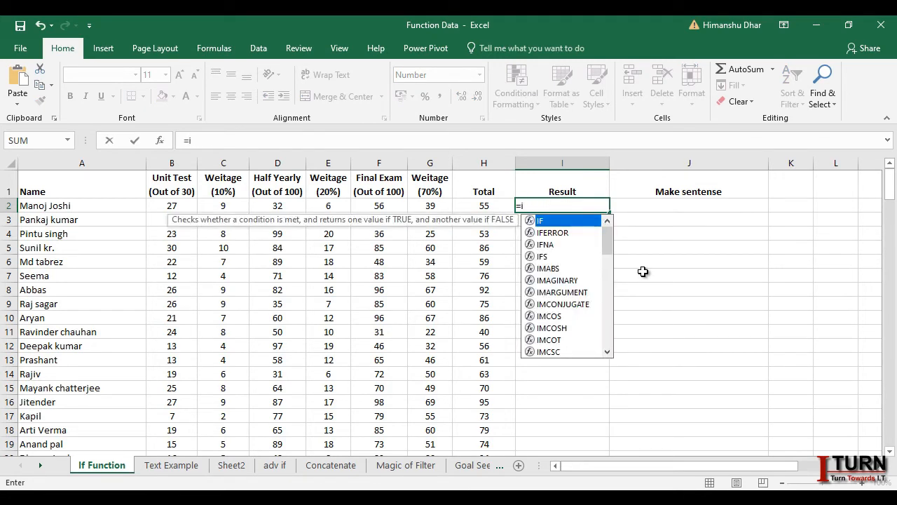
{"action": "key", "text": "Tab"}
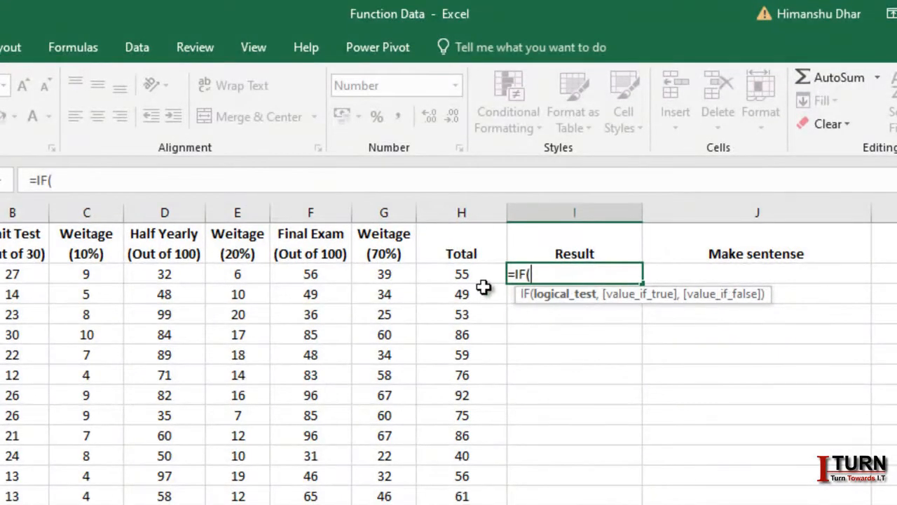
{"action": "left_click", "coordinate": [463, 273]}
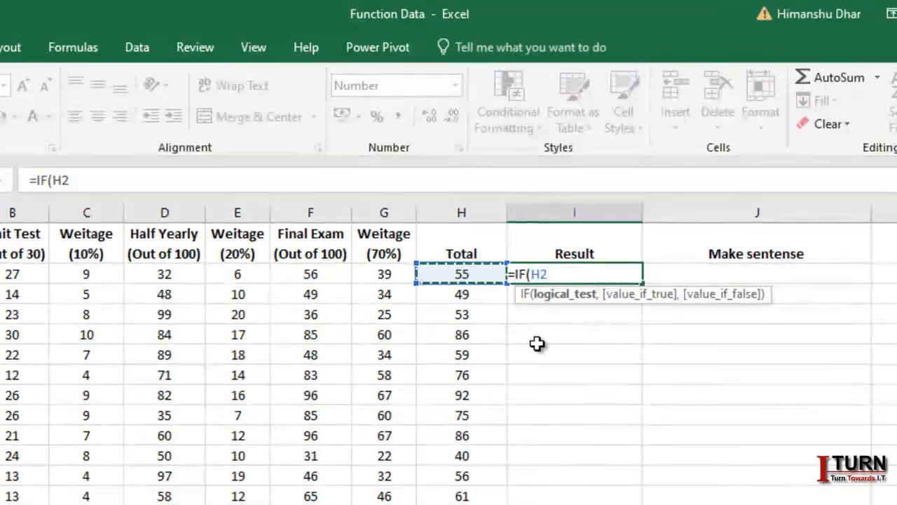
{"action": "type", "text": "<4"}
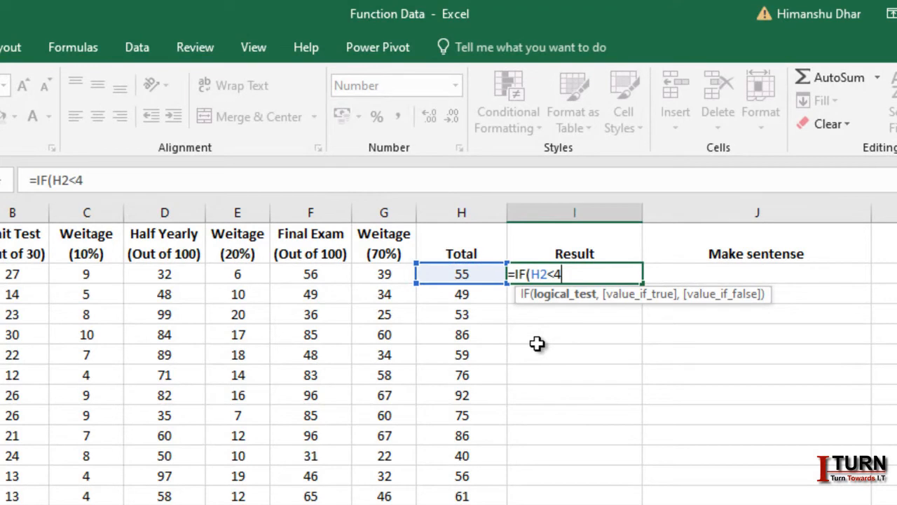
{"action": "key", "text": "BackSpace"}
{"action": "type", "text": "=40"}
{"action": "key", "text": "BackSpace"}
{"action": "key", "text": "BackSpace"}
{"action": "key", "text": "BackSpace"}
{"action": "type", "text": "40,\"Fail"}
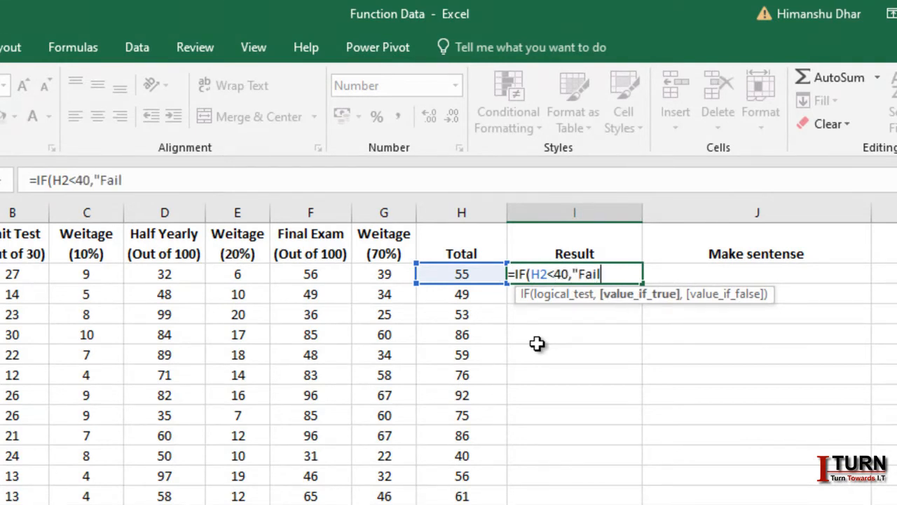
{"action": "type", "text": "\","}
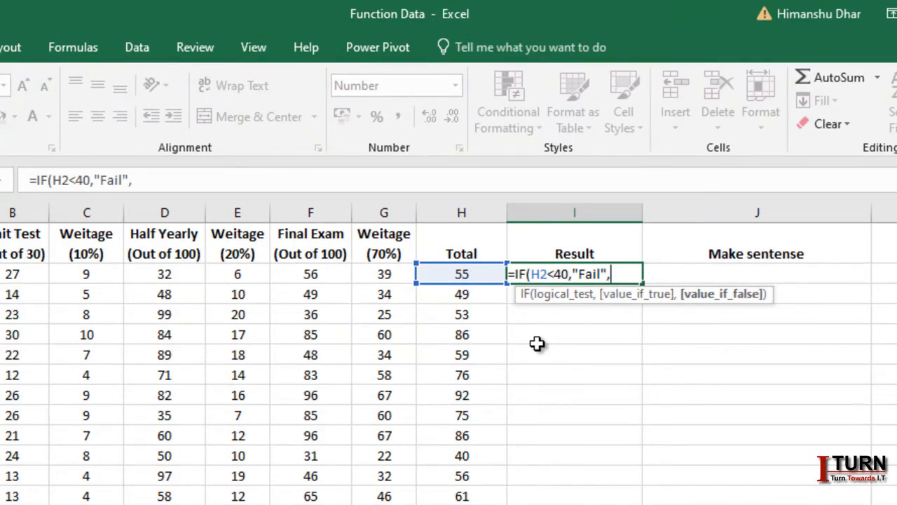
{"action": "type", "text": "i"}
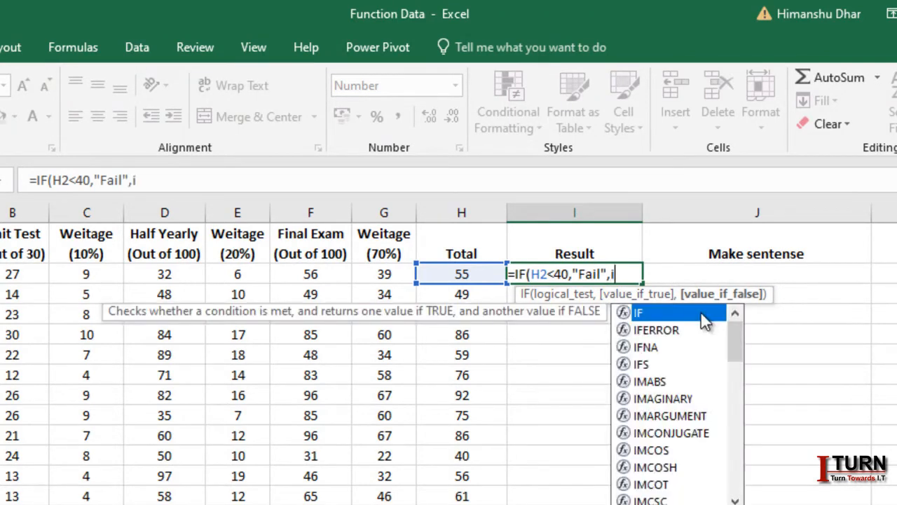
{"action": "double_click", "coordinate": [702, 313]}
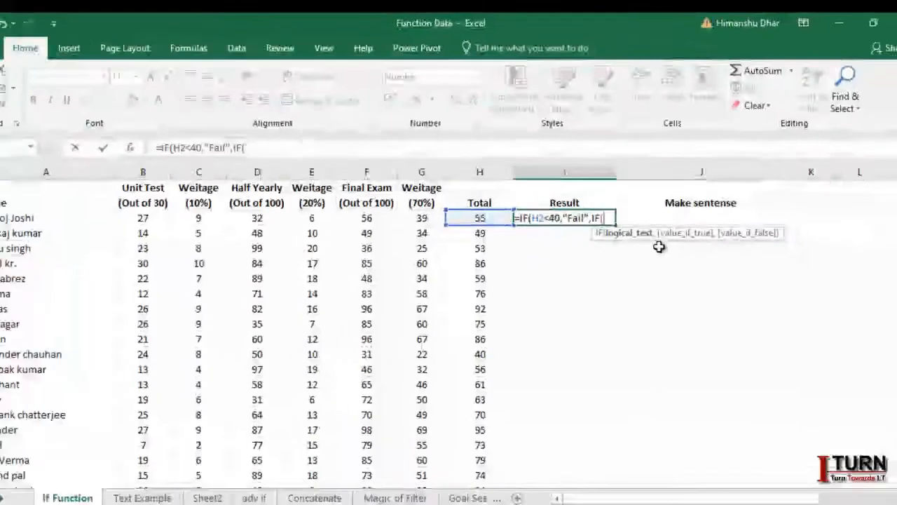
{"action": "key", "text": "Escape"}
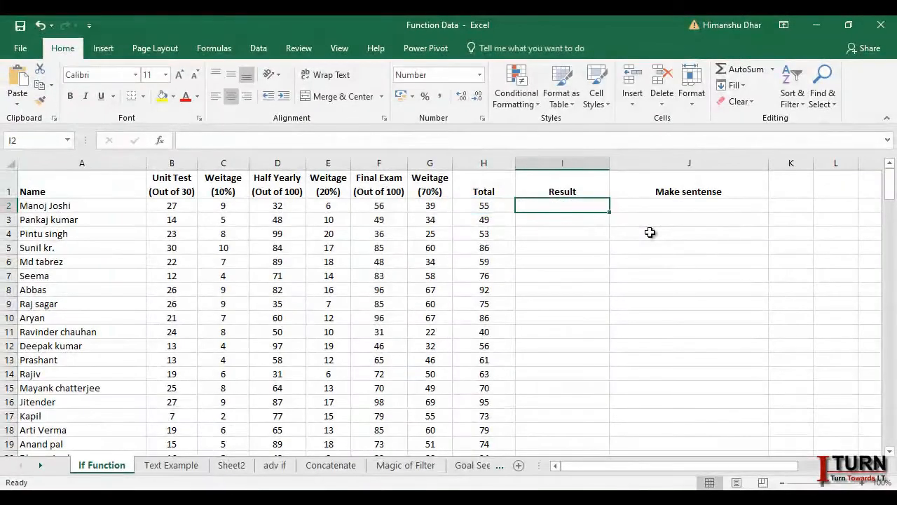
{"action": "type", "text": "="}
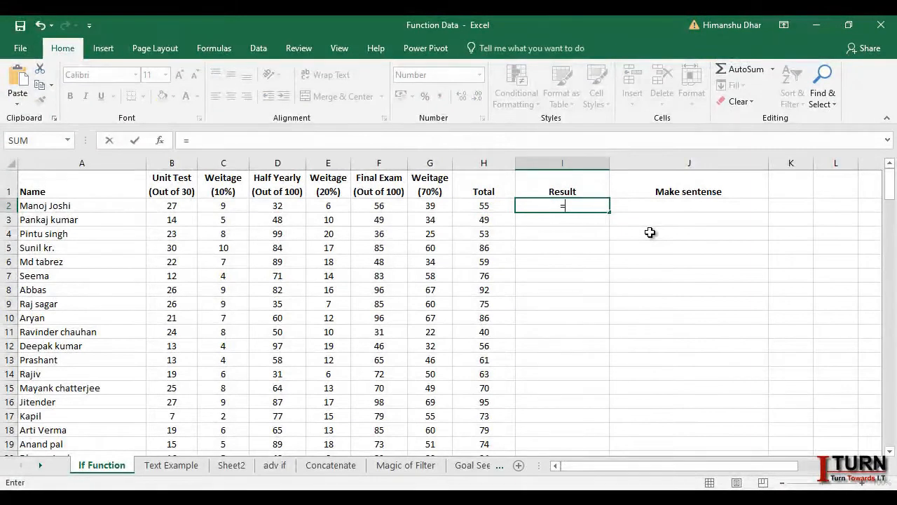
{"action": "key", "text": "Escape"}
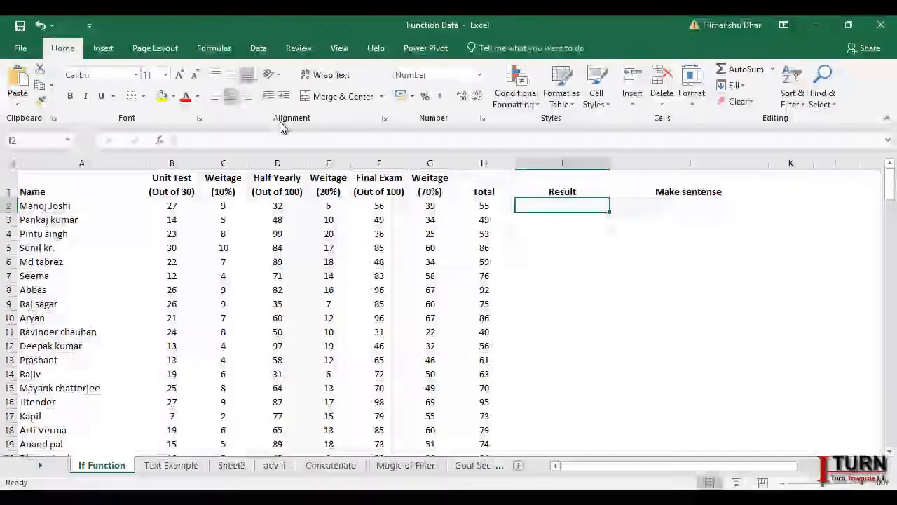
Left-align cell I2 and begin an IFS formula in it that returns "Fail" when H2<40.
{"action": "left_click", "coordinate": [215, 96]}
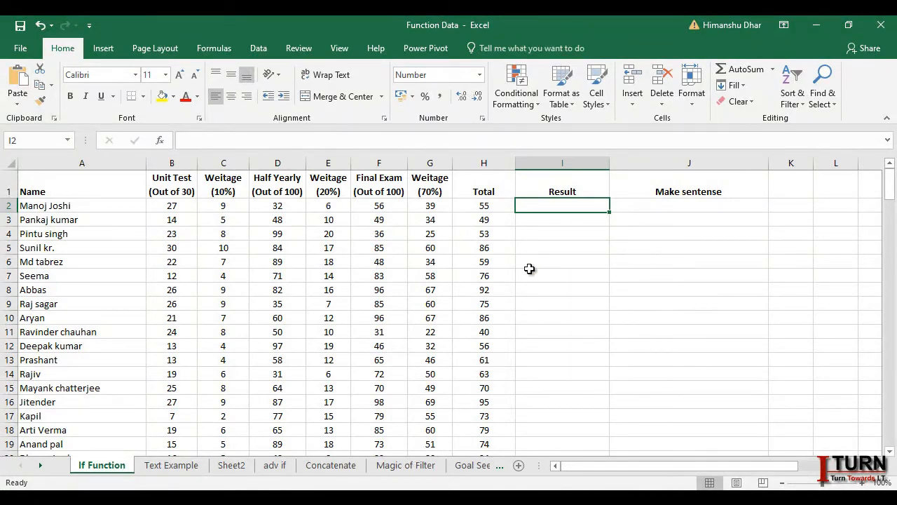
{"action": "type", "text": "=ifs"}
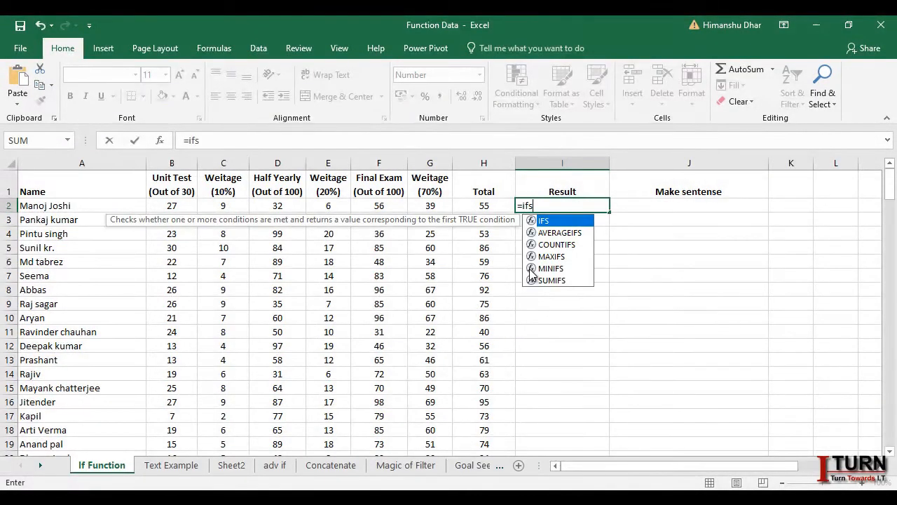
{"action": "key", "text": "Tab"}
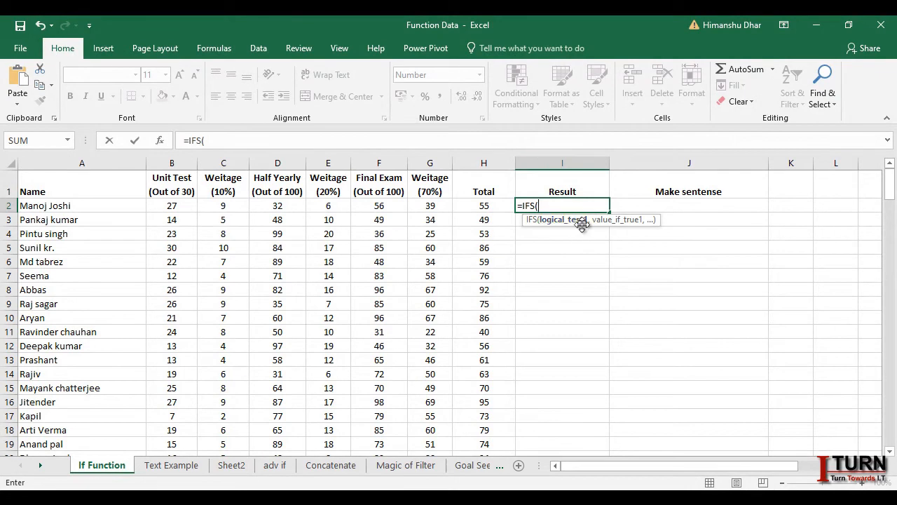
{"action": "left_click", "coordinate": [485, 206]}
{"action": "type", "text": "<40,"}
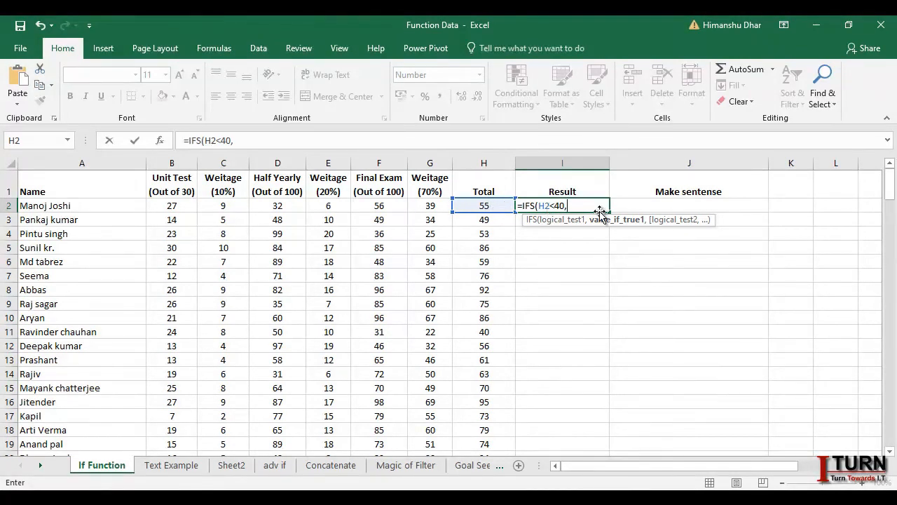
{"action": "type", "text": "Fail"}
{"action": "type", "text": "\","}
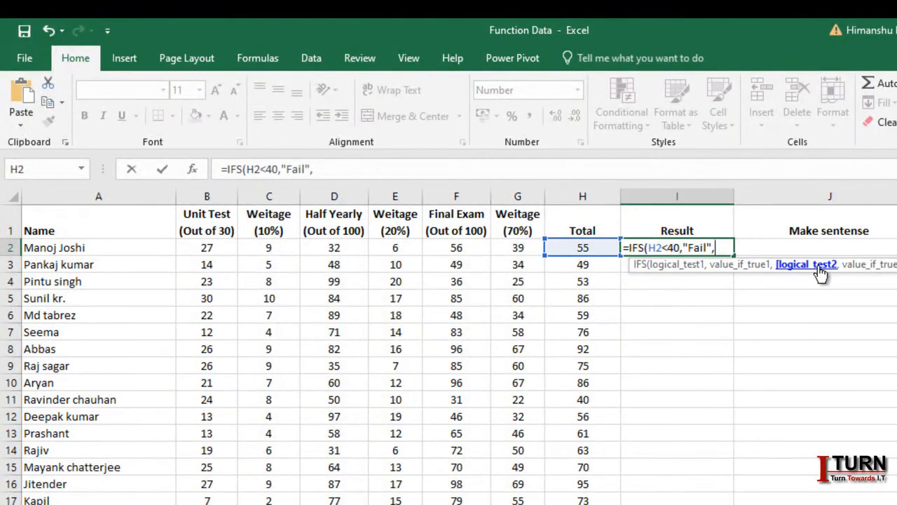
Add a second condition to the IFS formula that returns "Compartment" when H2<60.
{"action": "left_click", "coordinate": [582, 248]}
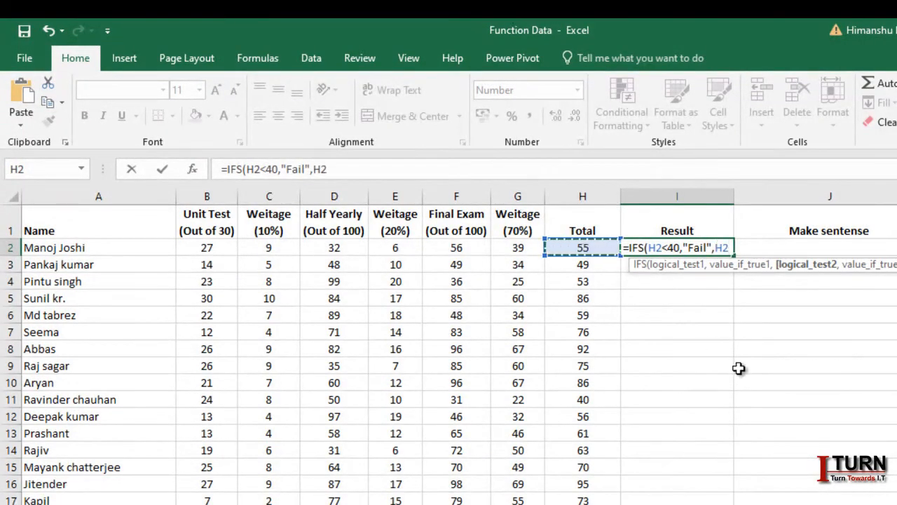
{"action": "type", "text": "<6"}
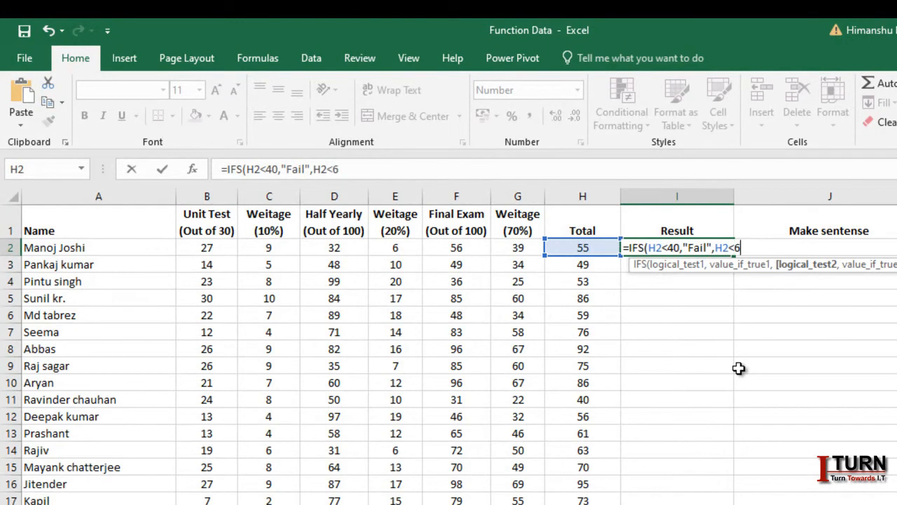
{"action": "type", "text": "0"}
{"action": "type", "text": ",\"Compartment\""}
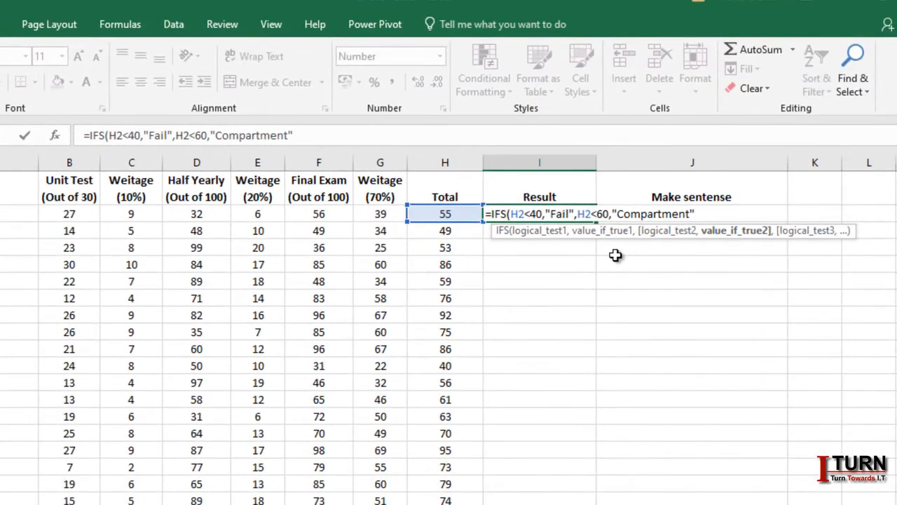
{"action": "type", "text": ","}
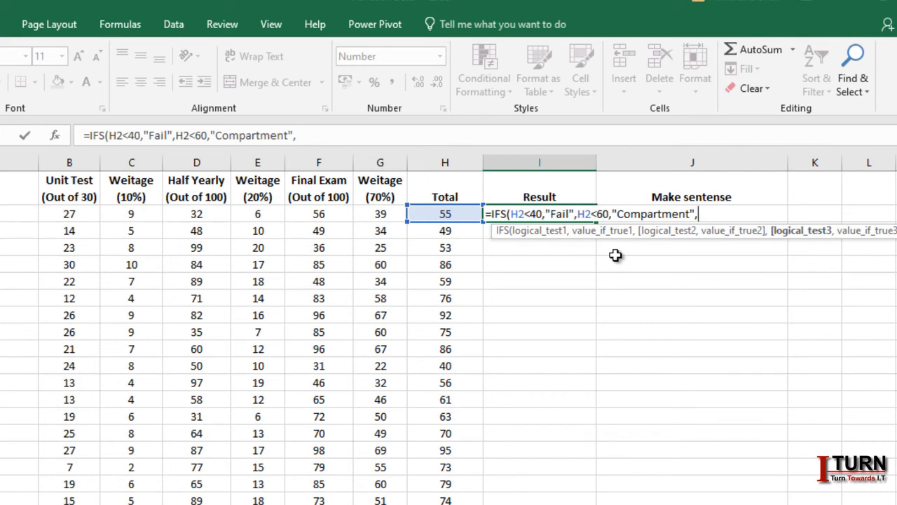
Add a third condition returning "Pass" when H2>60 and complete the IFS formula in I2.
{"action": "left_click", "coordinate": [456, 213]}
{"action": "type", "text": ">6"}
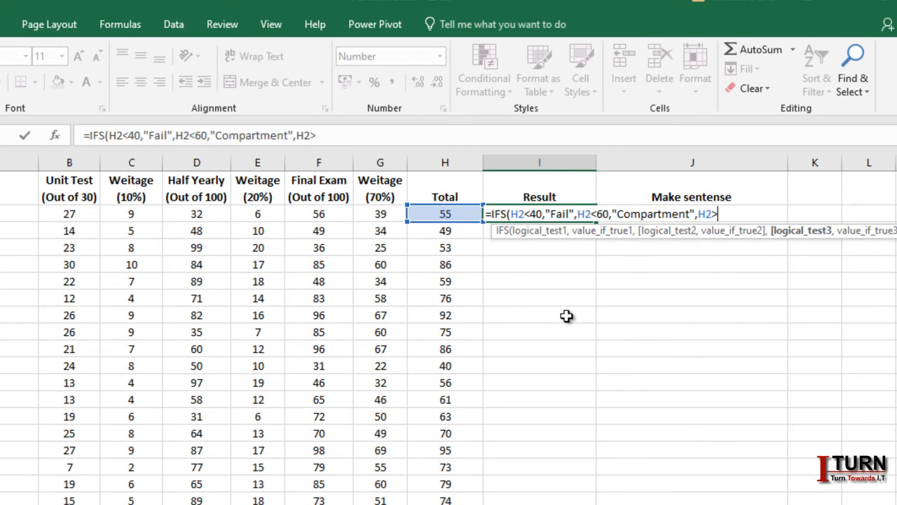
{"action": "type", "text": "0,"}
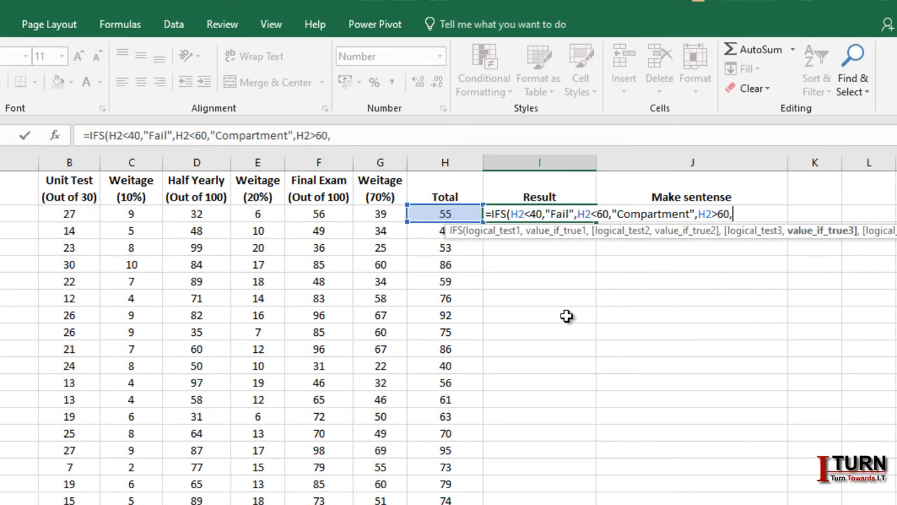
{"action": "type", "text": "\"Pa"}
{"action": "type", "text": "\""}
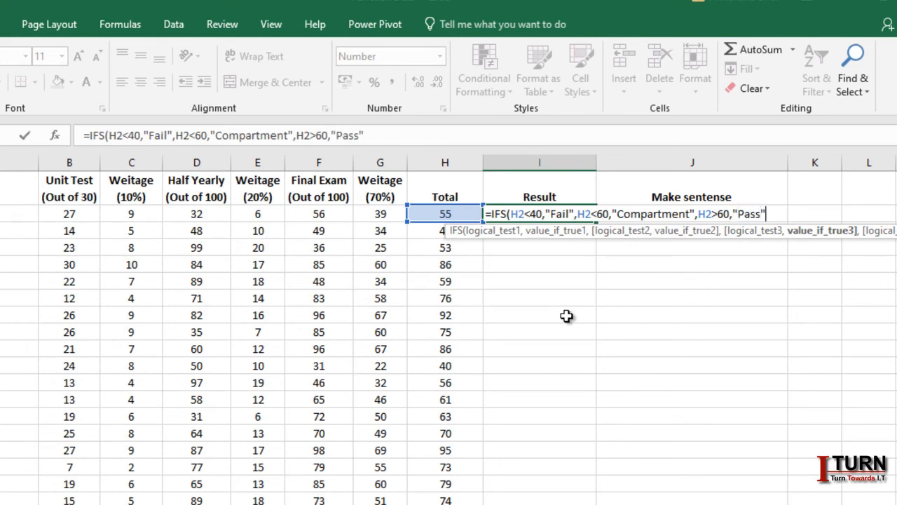
{"action": "type", "text": ")"}
{"action": "key", "text": "Return"}
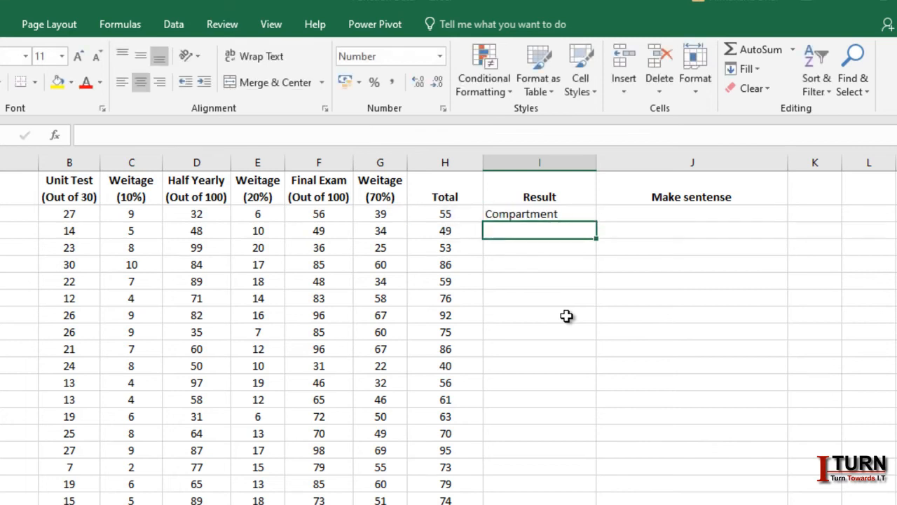
Fill the IFS formula from I2 down the Result column for all students.
{"action": "left_click", "coordinate": [593, 214]}
{"action": "left_click", "coordinate": [601, 225]}
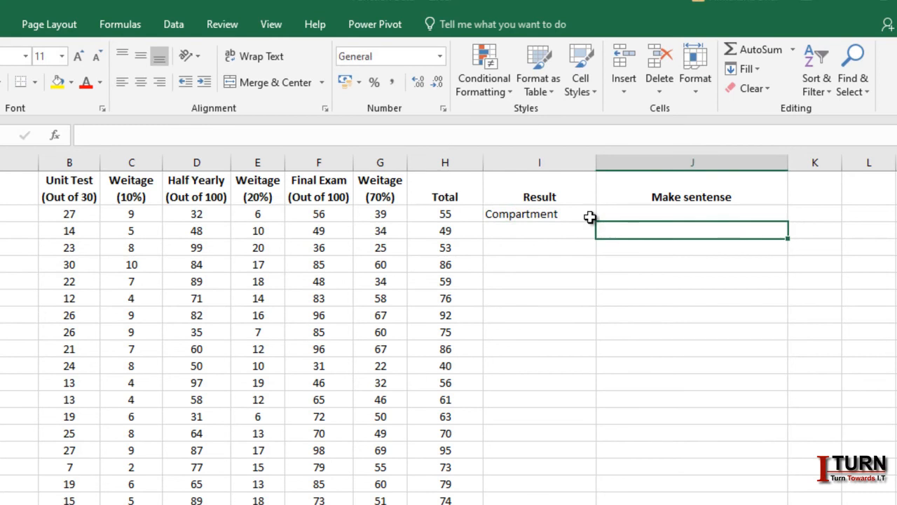
{"action": "left_click", "coordinate": [593, 219]}
{"action": "double_click", "coordinate": [597, 223]}
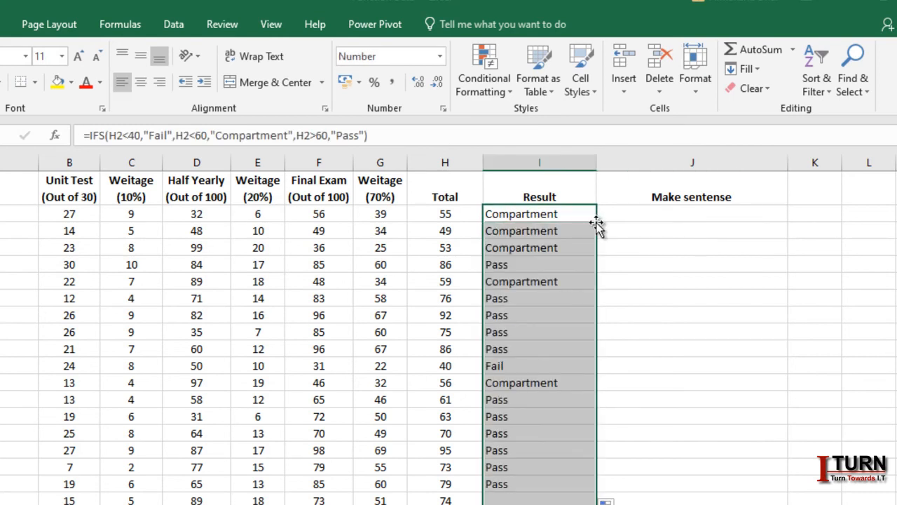
{"action": "left_click_drag", "start_coordinate": [577, 217], "coordinate": [566, 221]}
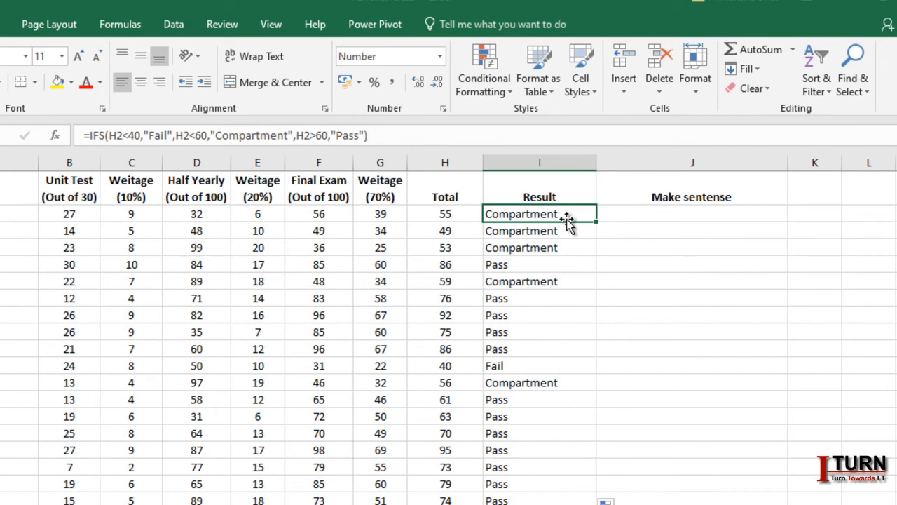
Edit the IFS formula in I2 so that its third condition reads H2>30.
{"action": "double_click", "coordinate": [537, 214]}
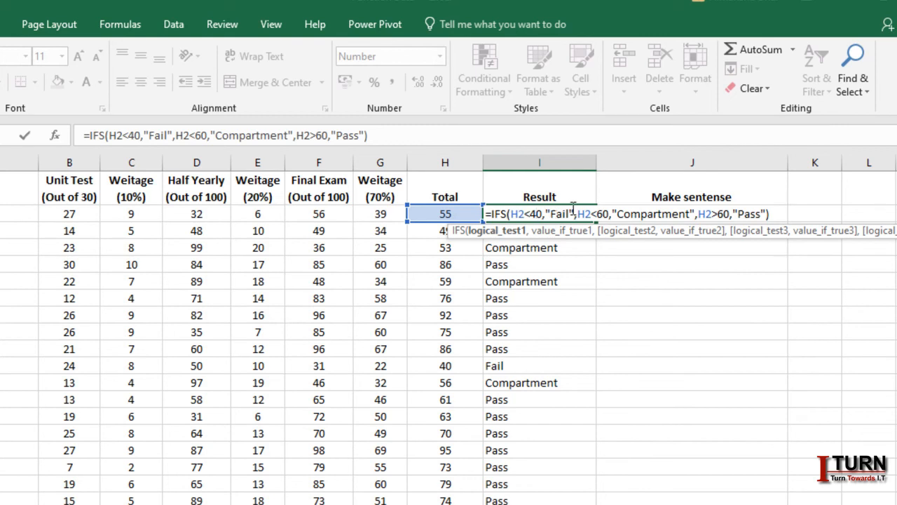
{"action": "left_click", "coordinate": [725, 214]}
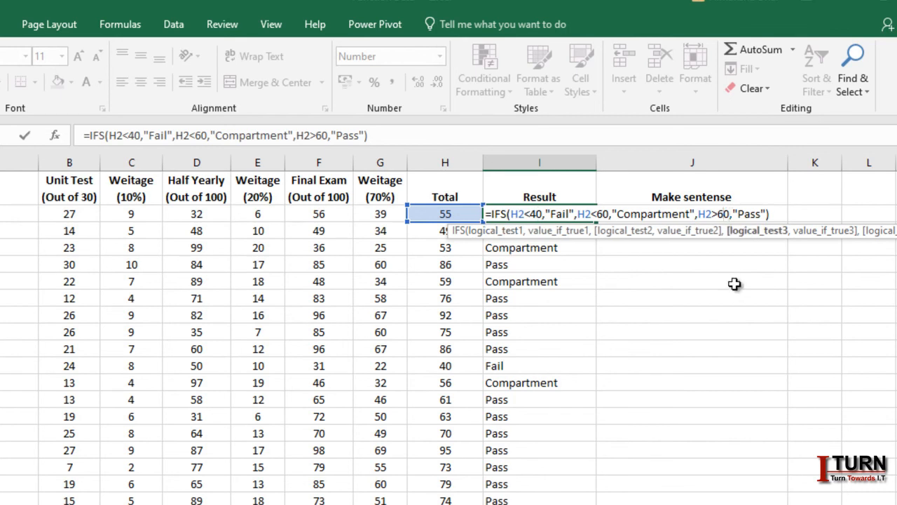
{"action": "key", "text": "BackSpace"}
{"action": "type", "text": "3"}
{"action": "key", "text": "Return"}
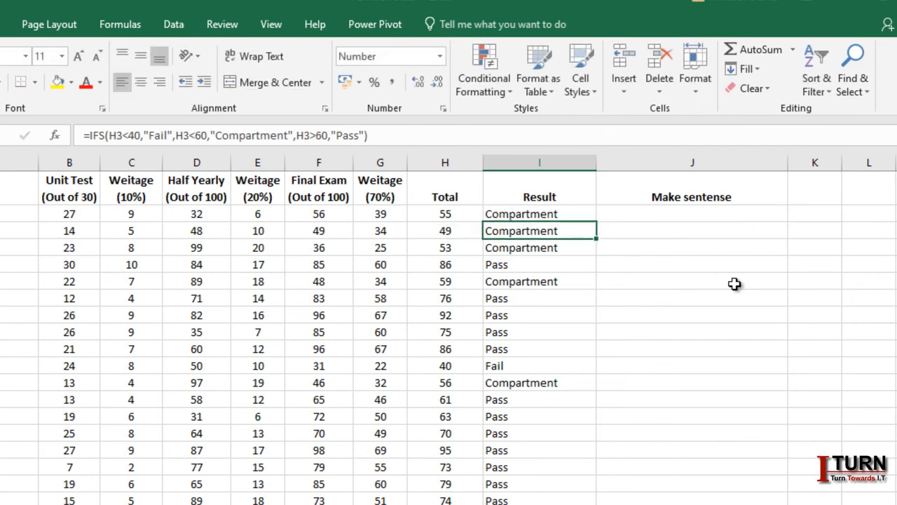
Copy the revised I2 formula down the whole Result column and reselect I2.
{"action": "left_click", "coordinate": [586, 216]}
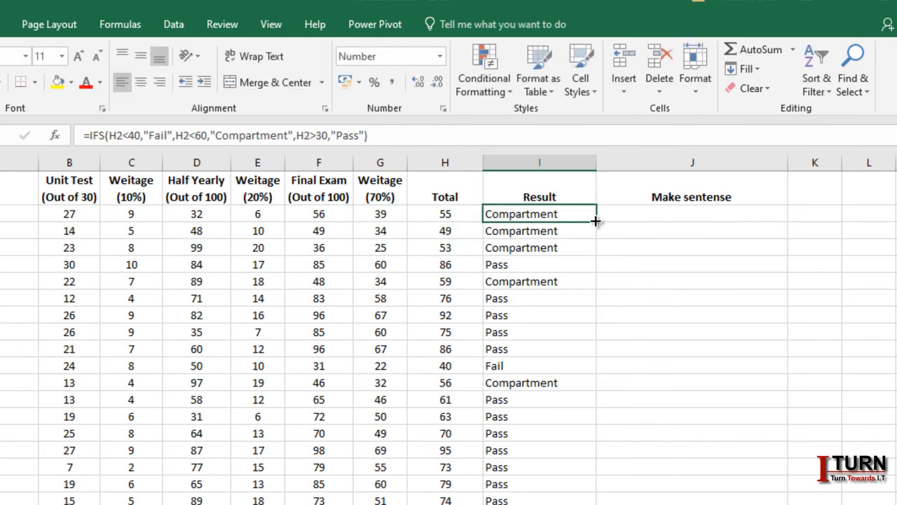
{"action": "double_click", "coordinate": [595, 222]}
{"action": "left_click", "coordinate": [571, 220]}
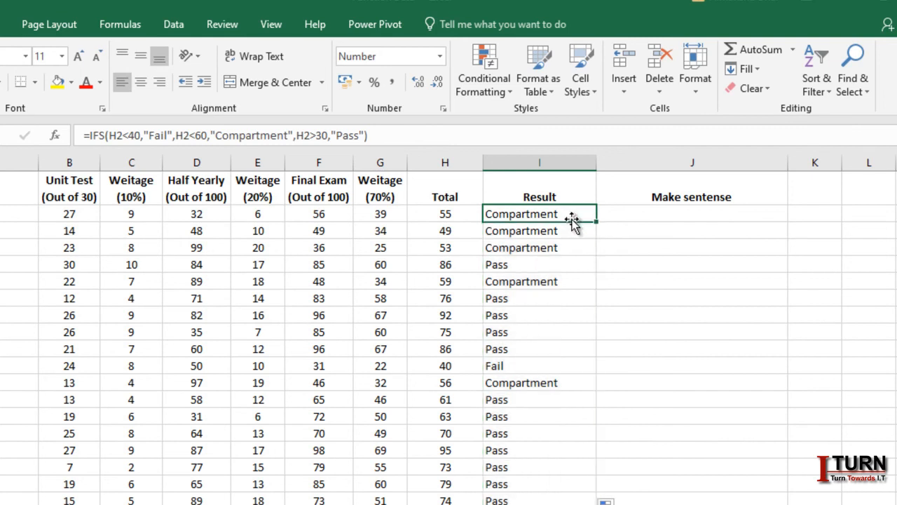